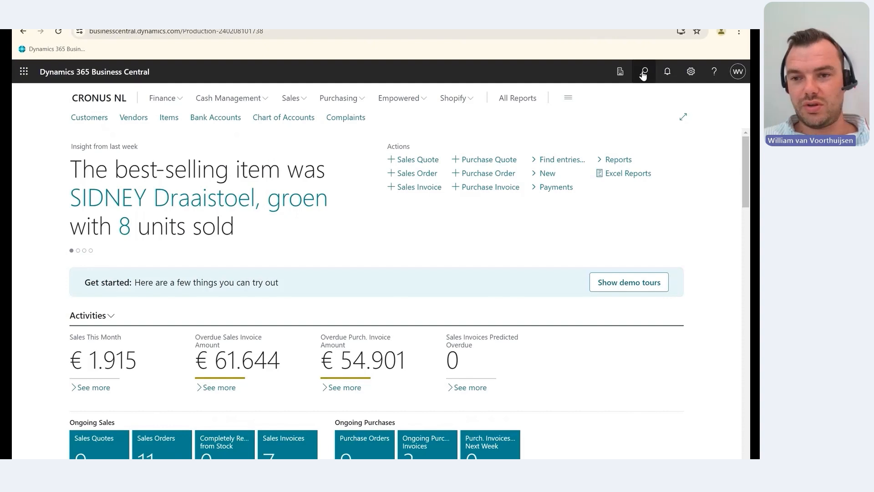
Step: Find the Logistic Order Setup page, check the description of the cut-off time for next day preparation, and close the page
{"action": "type", "text": "log"}
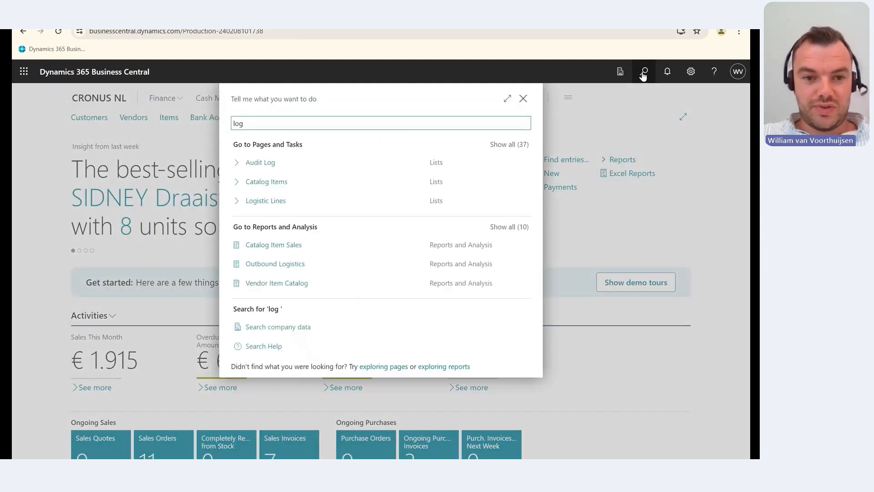
{"action": "type", "text": " ord set"}
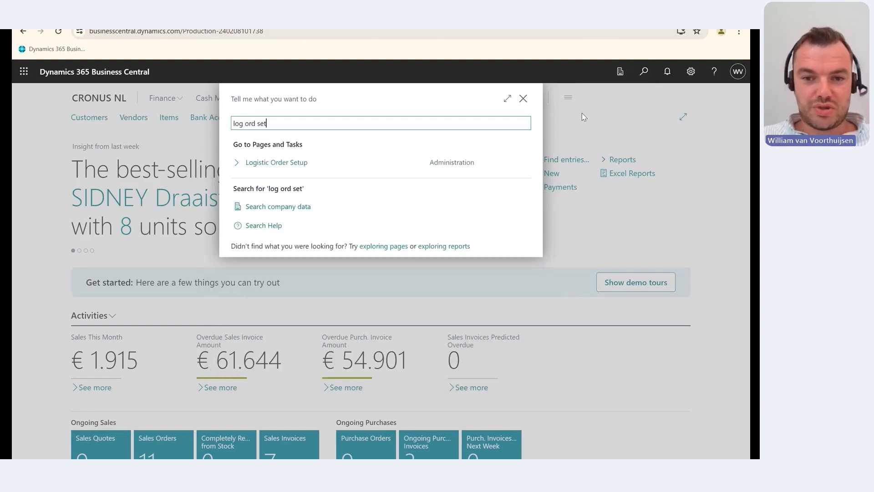
{"action": "left_click", "coordinate": [275, 163]}
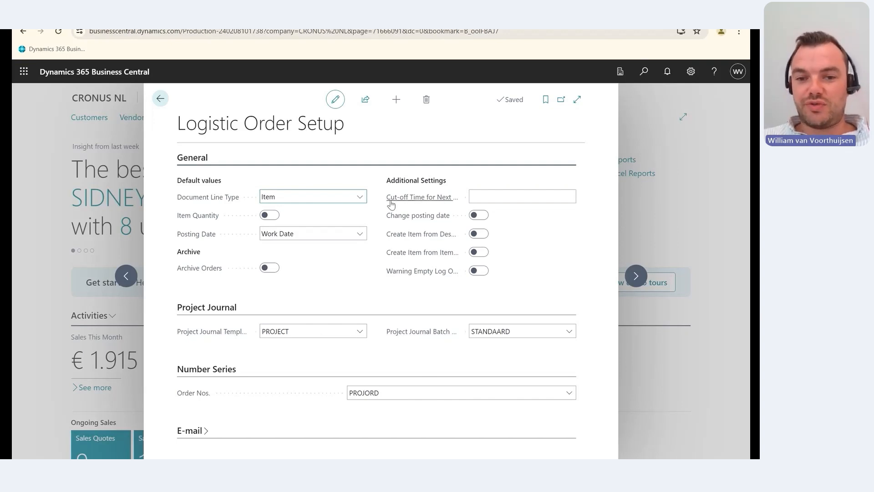
{"action": "mouse_move", "coordinate": [398, 202]}
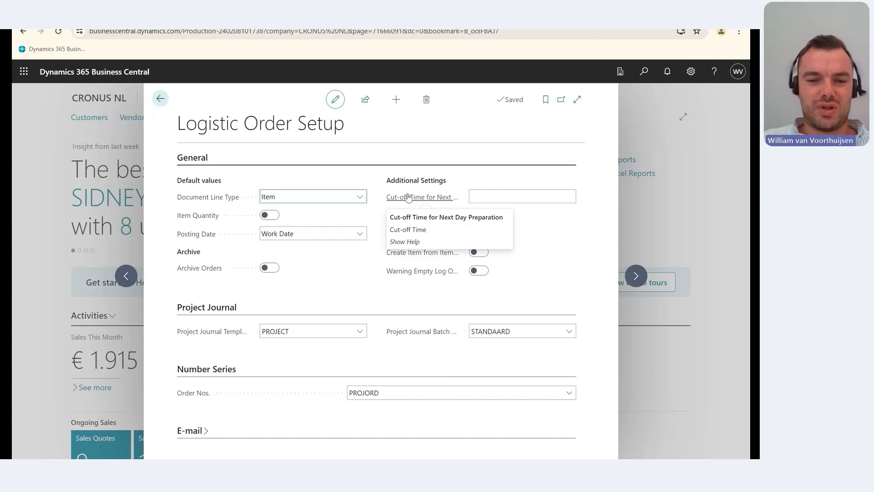
{"action": "left_click", "coordinate": [162, 100]}
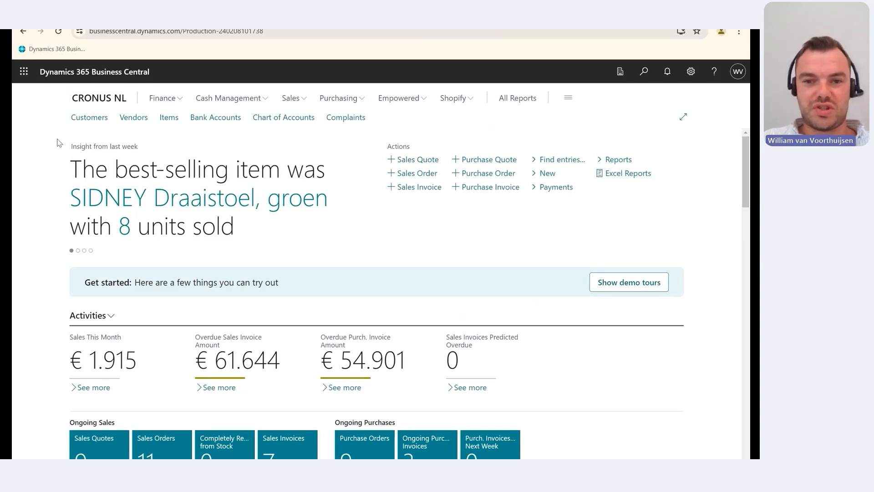
Step: Find the Projects list and open the Furniture Design Office project card at its task lines
{"action": "left_click", "coordinate": [643, 72]}
{"action": "type", "text": "pro"}
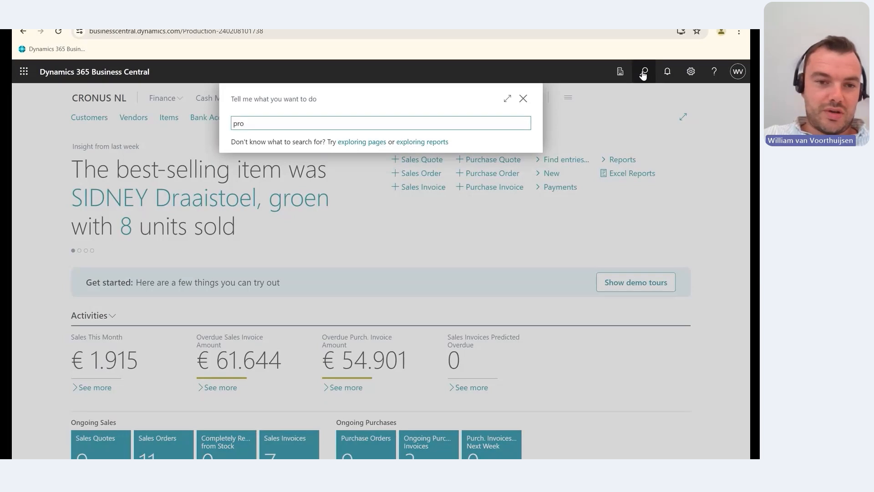
{"action": "type", "text": "j"}
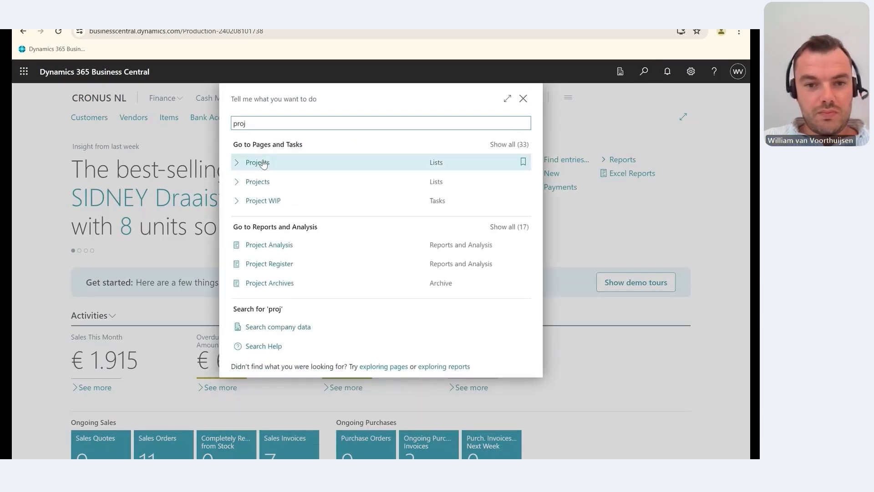
{"action": "left_click", "coordinate": [263, 164]}
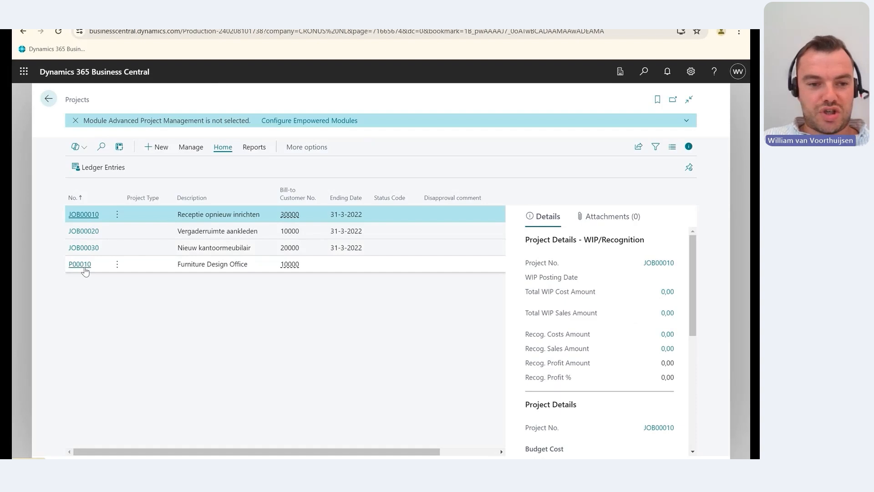
{"action": "left_click", "coordinate": [76, 268]}
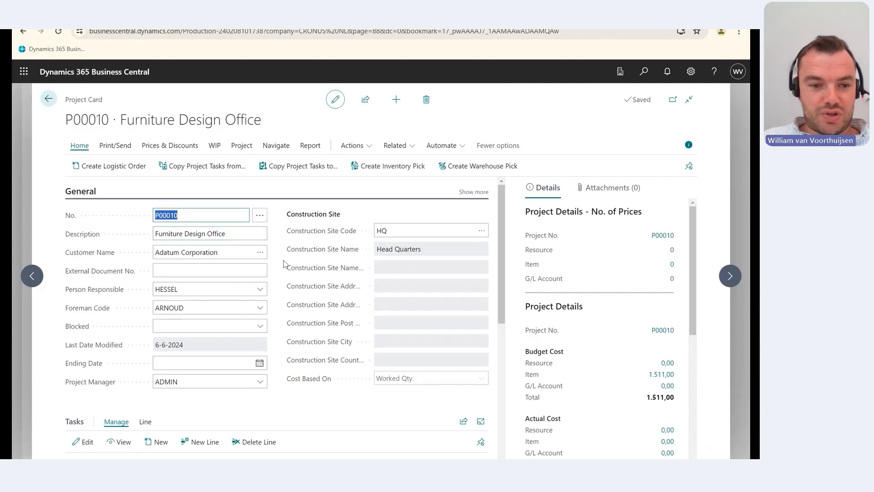
{"action": "scroll", "coordinate": [281, 274], "scroll_direction": "down", "scroll_amount": 1}
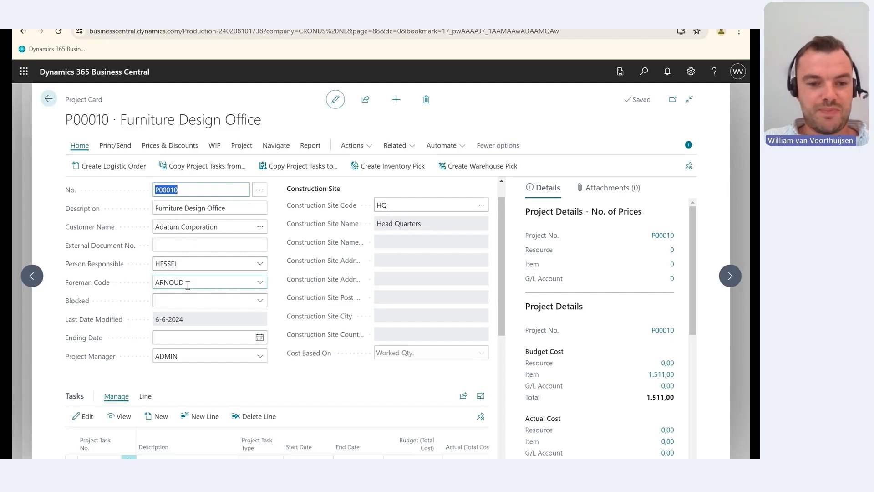
{"action": "scroll", "coordinate": [290, 254], "scroll_direction": "up", "scroll_amount": 1}
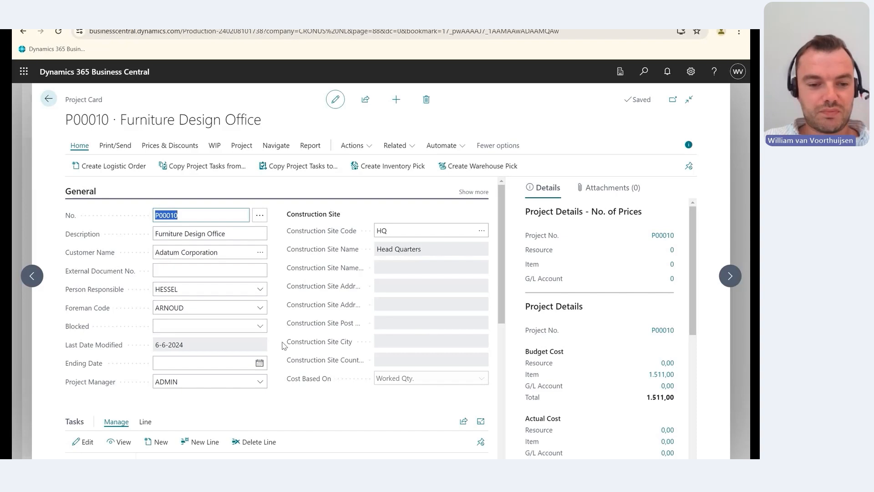
{"action": "scroll", "coordinate": [283, 345], "scroll_direction": "down", "scroll_amount": 3}
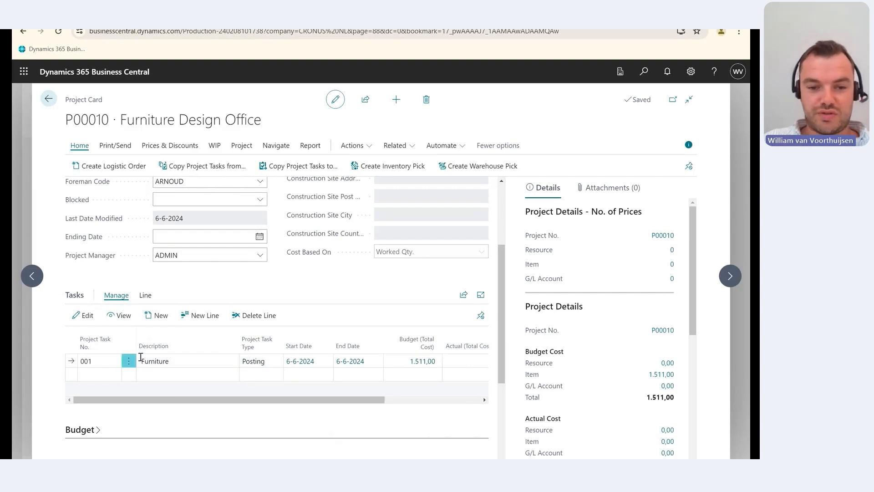
Step: Open the project planning lines of the Furniture task, examine all columns of the budget line, and return to the project card
{"action": "left_click", "coordinate": [149, 295]}
{"action": "left_click", "coordinate": [100, 320]}
{"action": "left_click", "coordinate": [101, 334]}
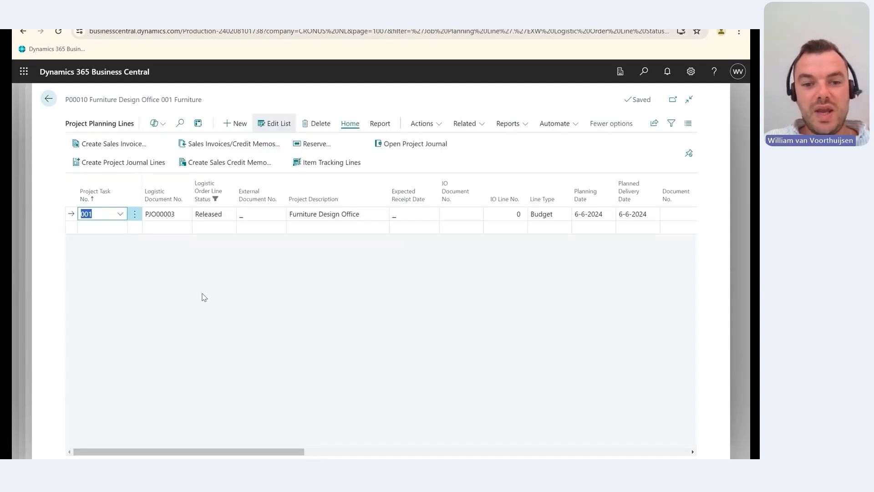
{"action": "left_click_drag", "start_coordinate": [167, 452], "coordinate": [312, 457]}
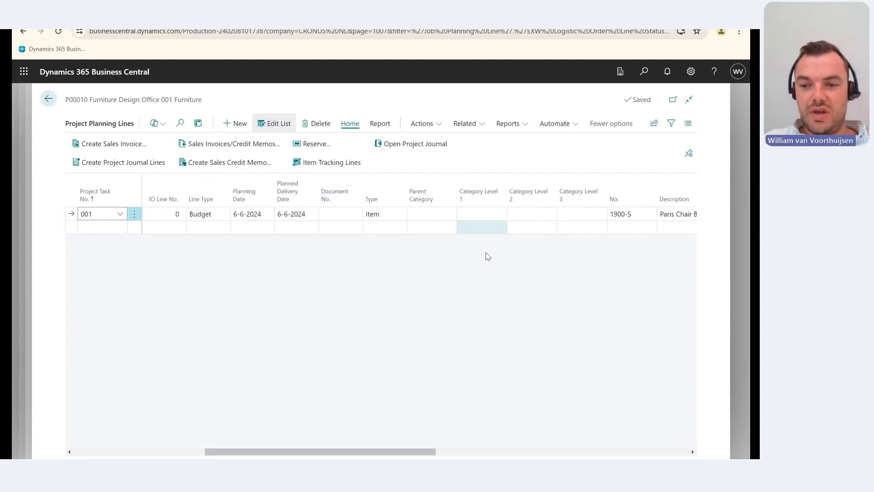
{"action": "left_click_drag", "start_coordinate": [347, 453], "coordinate": [502, 454]}
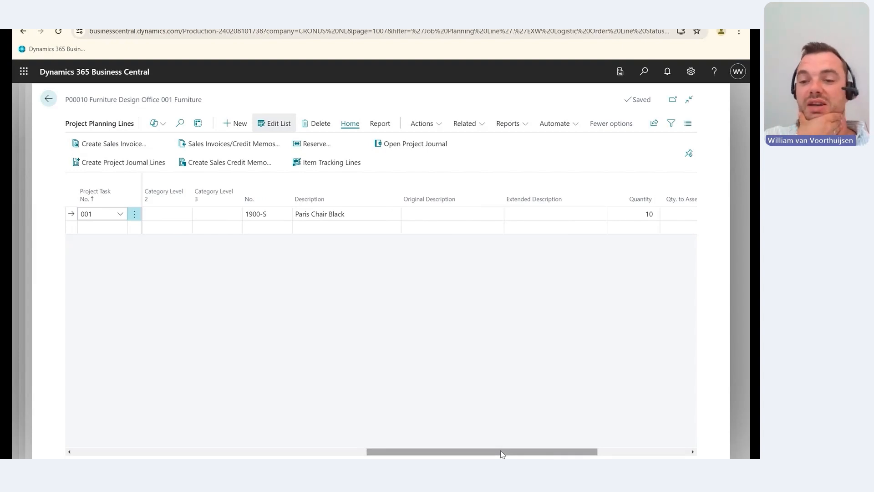
{"action": "left_click_drag", "start_coordinate": [502, 454], "coordinate": [160, 285]}
{"action": "left_click", "coordinate": [49, 99]}
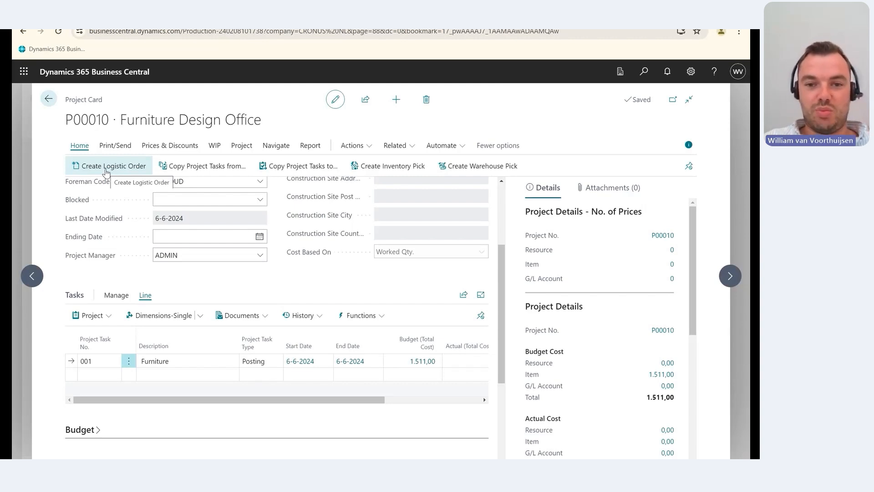
Step: Find the Logistic Orders list and open the released order for Adatum Corporation
{"action": "left_click", "coordinate": [372, 150]}
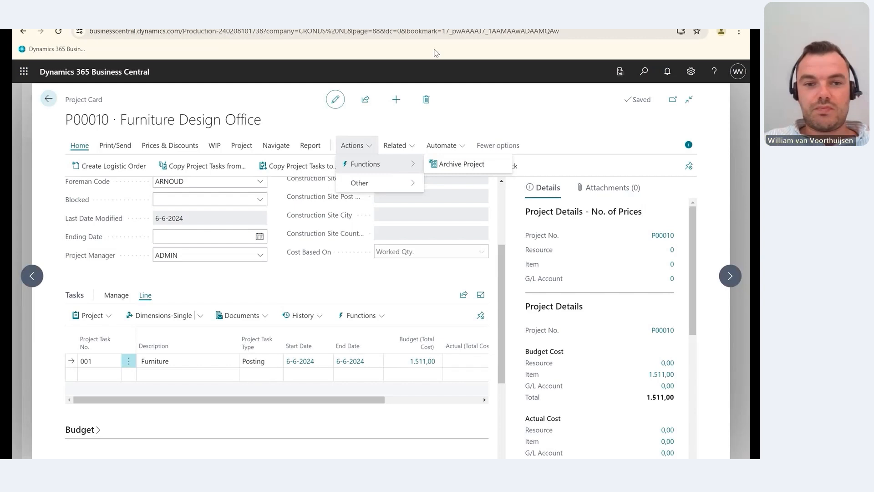
{"action": "left_click", "coordinate": [645, 81]}
{"action": "type", "text": "logist ord"}
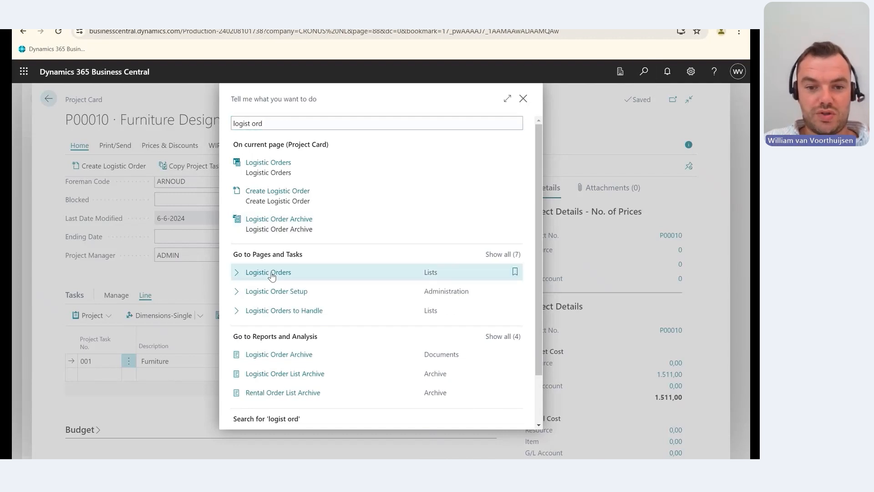
{"action": "left_click", "coordinate": [268, 273]}
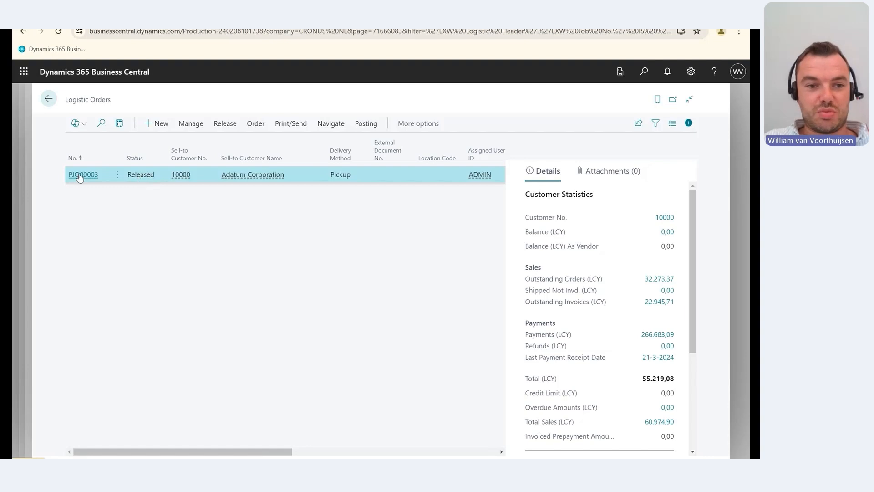
{"action": "left_click", "coordinate": [80, 176]}
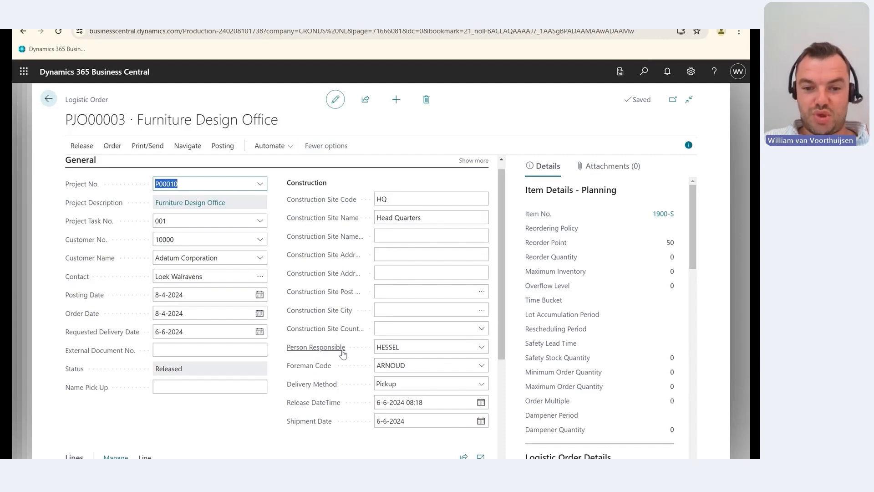
Step: Examine the logistic order's construction, delivery and item line details, and return to the home page
{"action": "scroll", "coordinate": [275, 374], "scroll_direction": "down", "scroll_amount": 1}
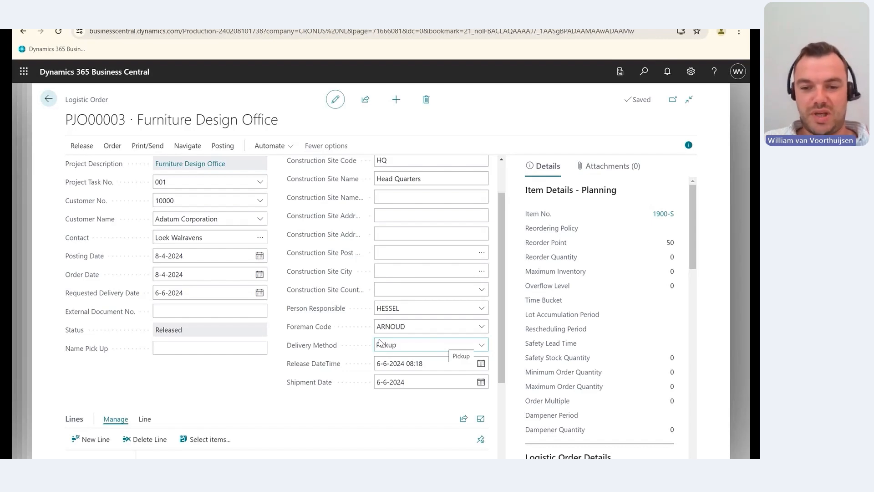
{"action": "scroll", "coordinate": [277, 381], "scroll_direction": "down", "scroll_amount": 2}
{"action": "scroll", "coordinate": [278, 381], "scroll_direction": "down", "scroll_amount": 2}
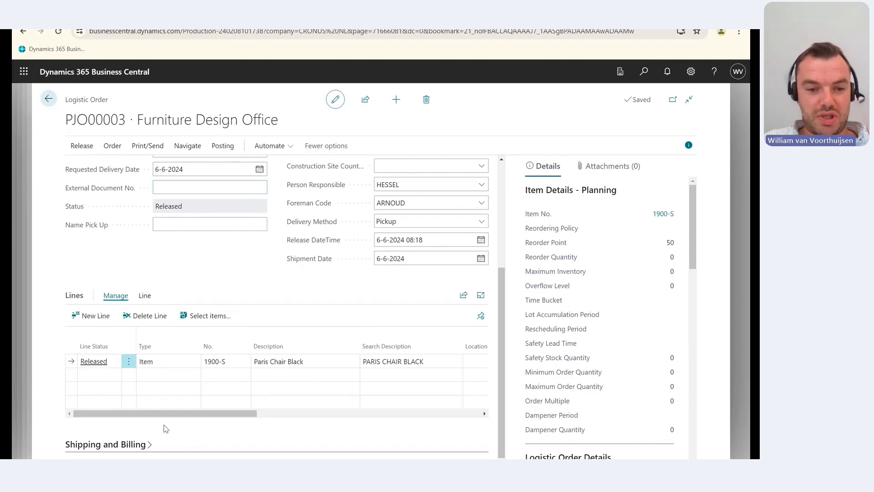
{"action": "mouse_move", "coordinate": [160, 415]}
{"action": "left_mouse_down"}
{"action": "mouse_move", "coordinate": [306, 424]}
{"action": "mouse_move", "coordinate": [158, 417]}
{"action": "left_mouse_up"}
{"action": "left_click", "coordinate": [47, 98]}
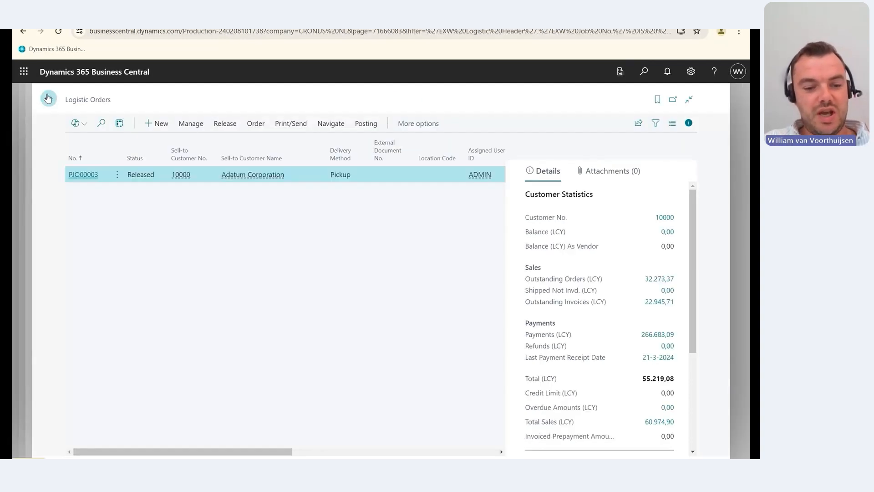
{"action": "left_click", "coordinate": [47, 99]}
{"action": "left_click", "coordinate": [48, 98]}
{"action": "left_click", "coordinate": [49, 98]}
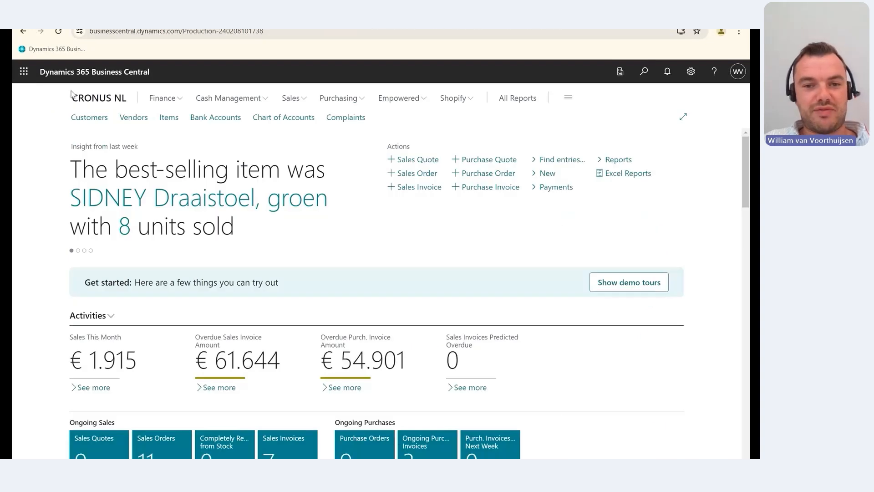
Step: Open the Adatum Corporation order from the Logistic Orders to Handle list and check its header and lines
{"action": "left_click", "coordinate": [423, 102]}
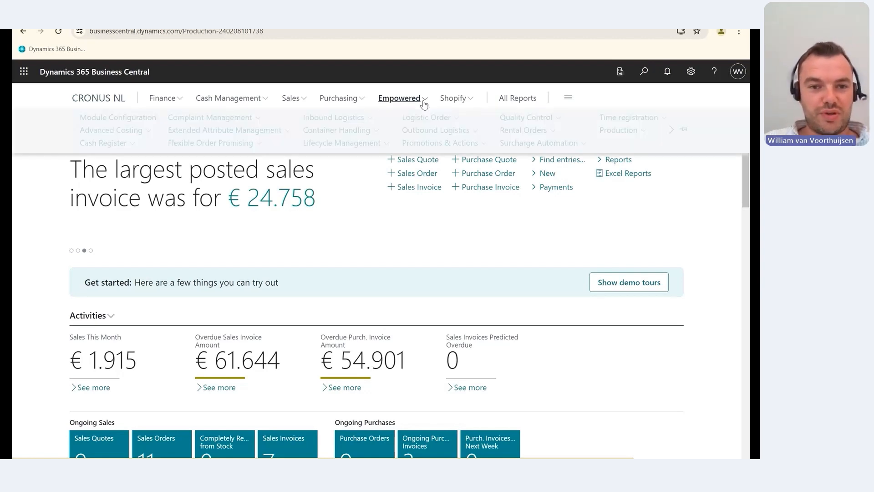
{"action": "left_click", "coordinate": [455, 119]}
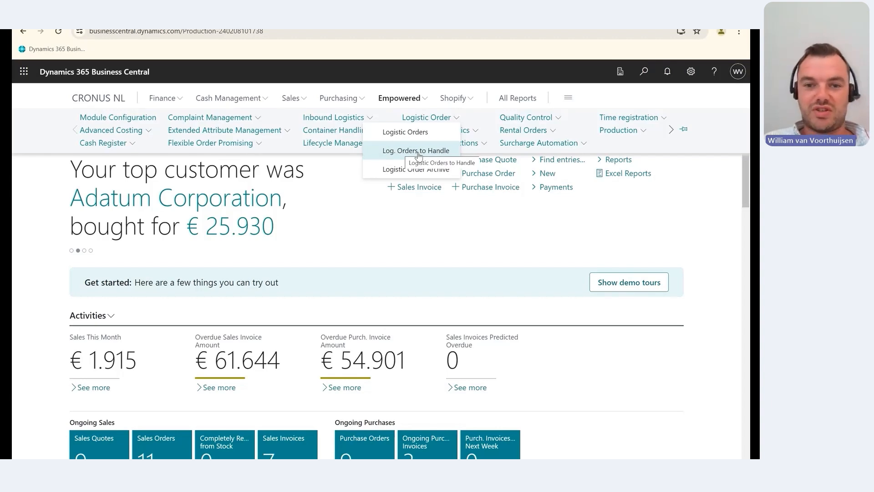
{"action": "left_click", "coordinate": [396, 153]}
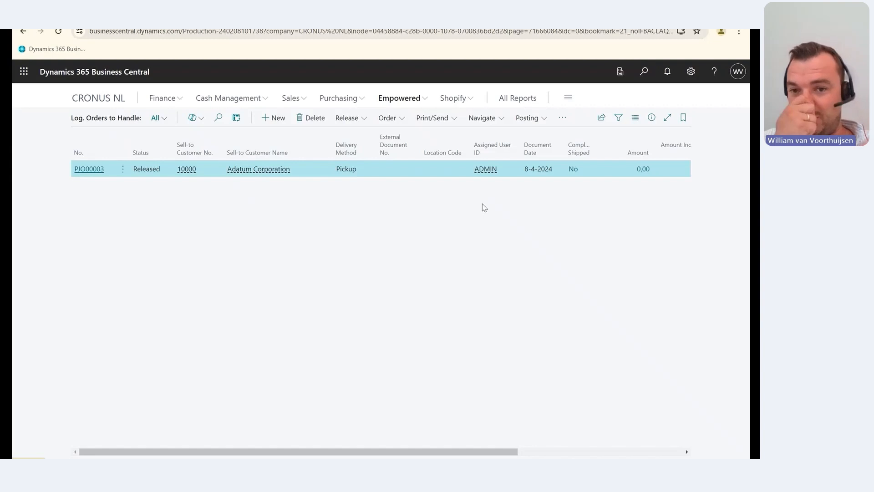
{"action": "left_click", "coordinate": [89, 169]}
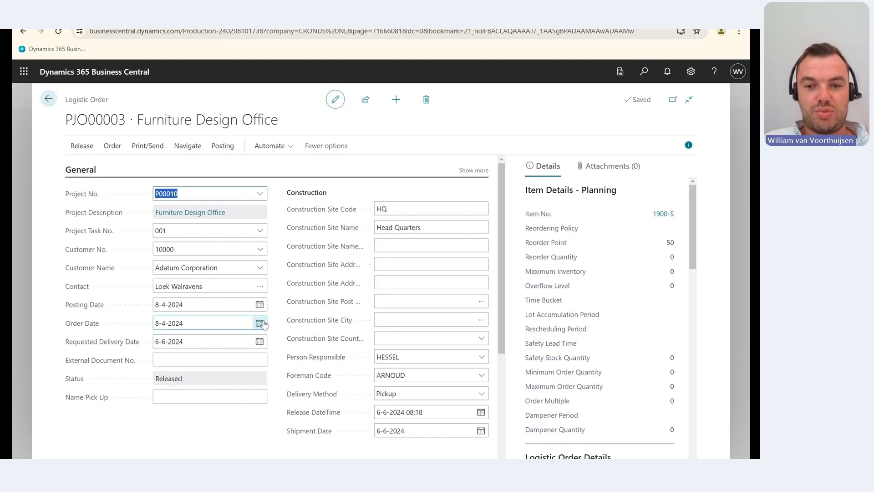
{"action": "scroll", "coordinate": [263, 324], "scroll_direction": "down", "scroll_amount": 4}
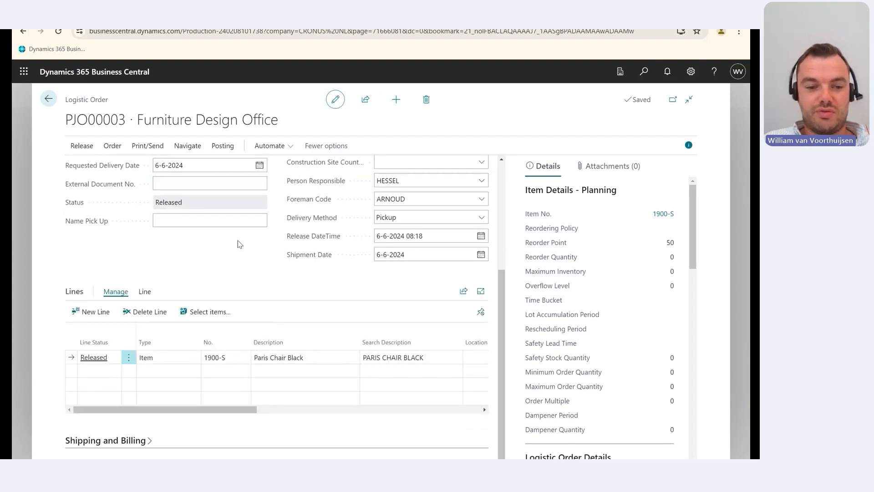
{"action": "scroll", "coordinate": [179, 246], "scroll_direction": "up", "scroll_amount": 4}
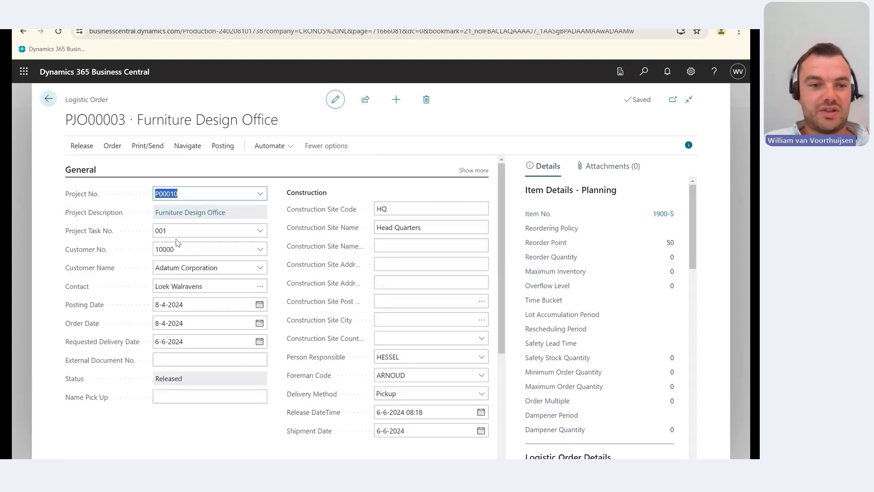
Step: Preview the Pick Instruction report for the open logistic order, with customer info shown, and close the report
{"action": "left_click", "coordinate": [143, 146]}
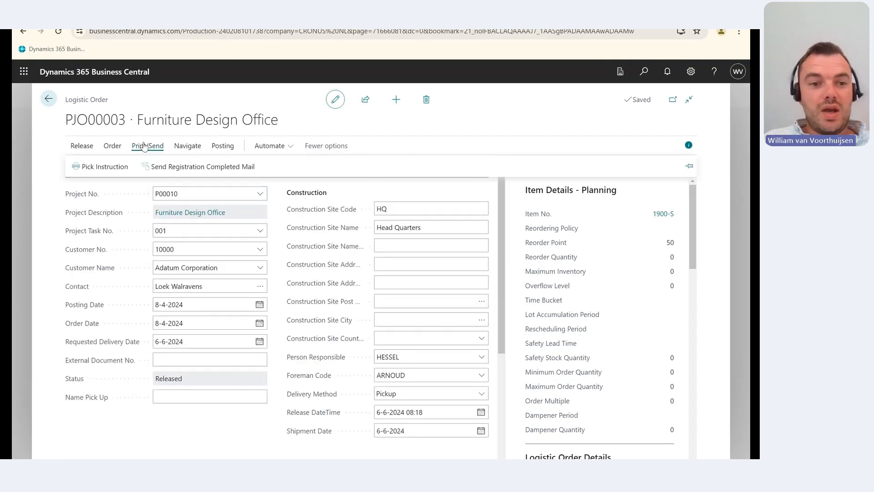
{"action": "left_click", "coordinate": [101, 167]}
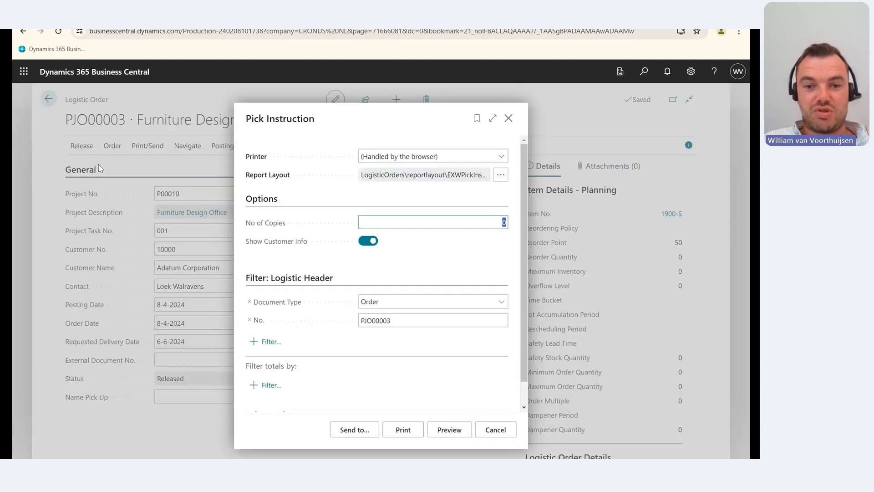
{"action": "left_click", "coordinate": [448, 433]}
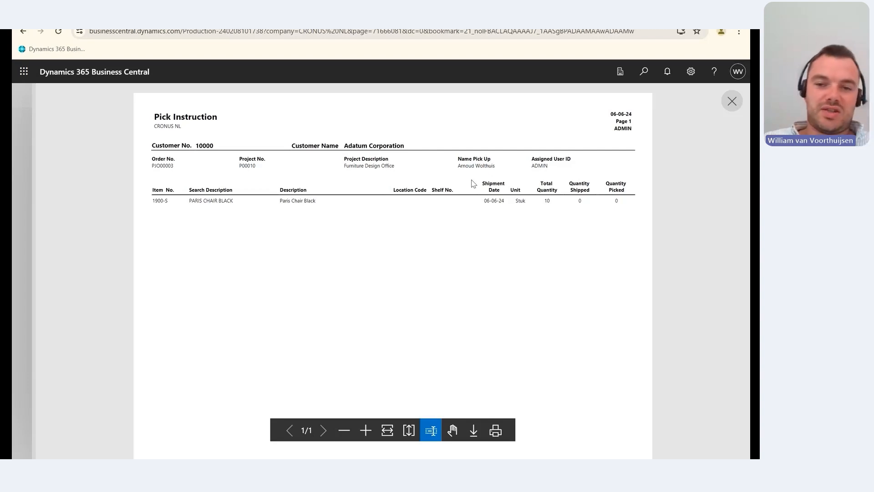
{"action": "left_click", "coordinate": [731, 112]}
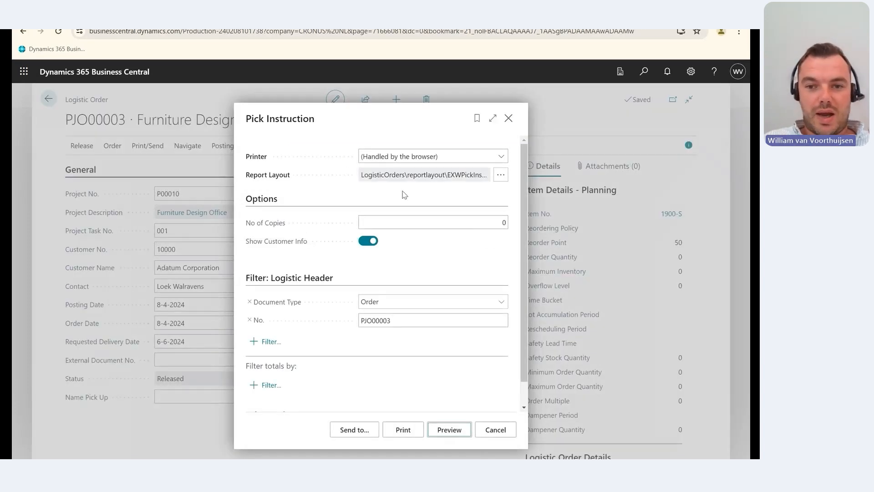
{"action": "left_click", "coordinate": [508, 118]}
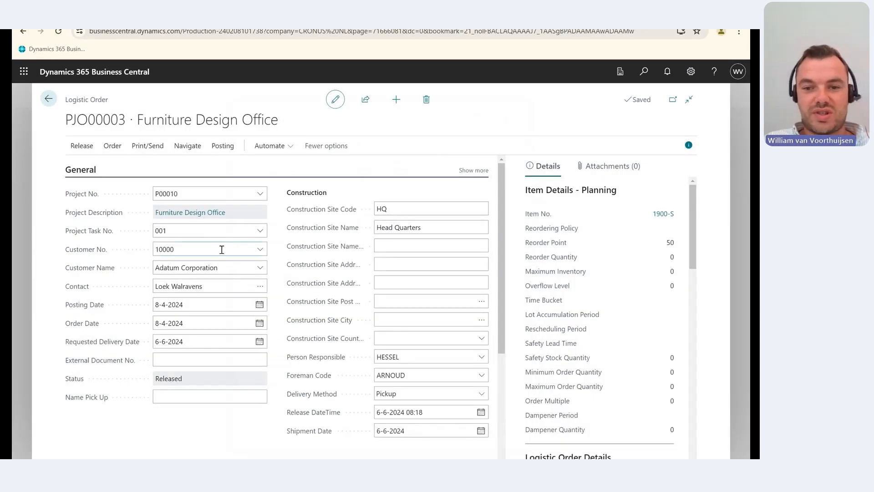